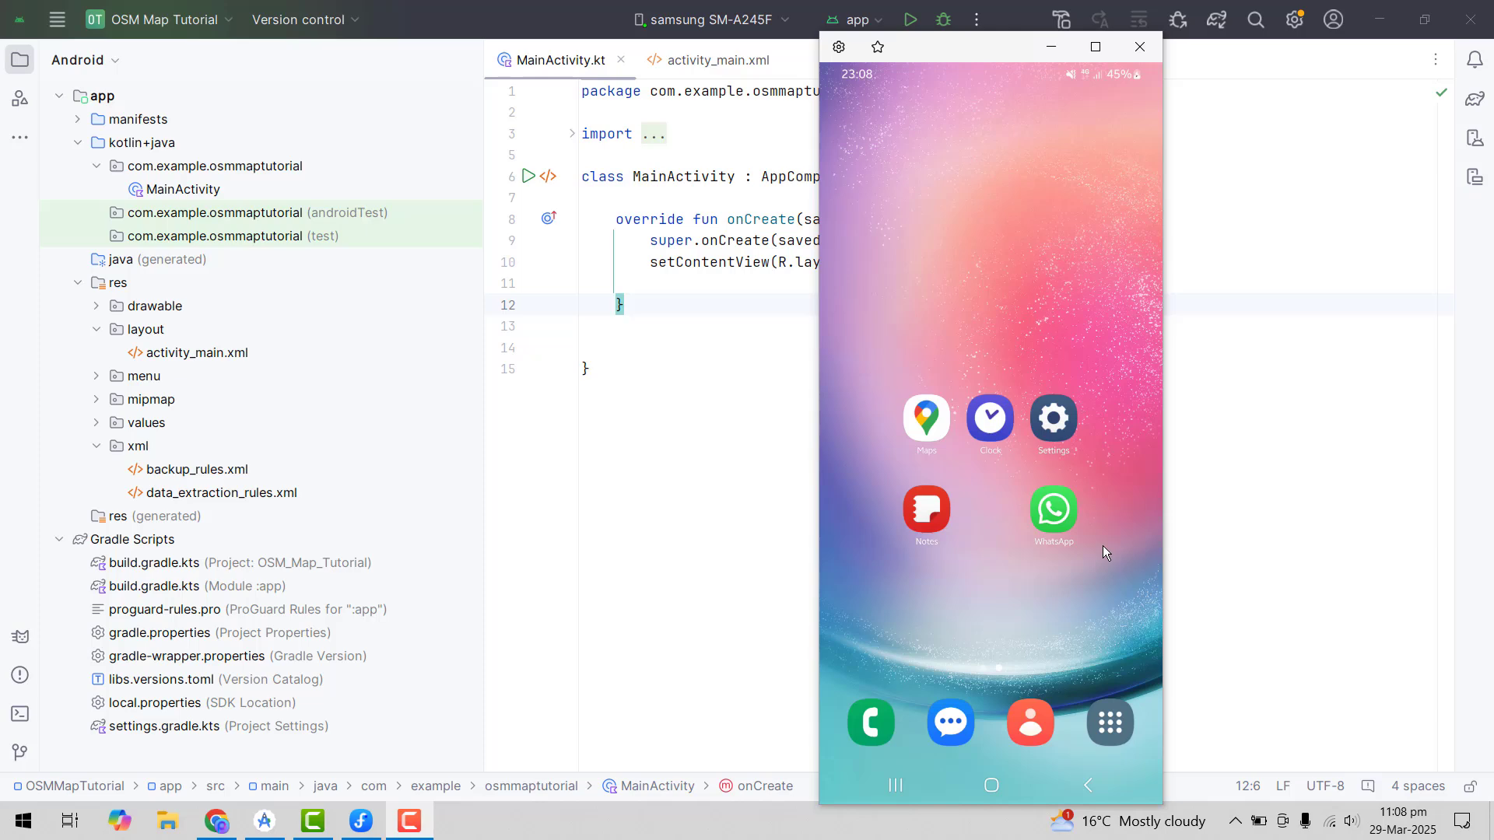
pyautogui.scroll(-2, 1102, 538)
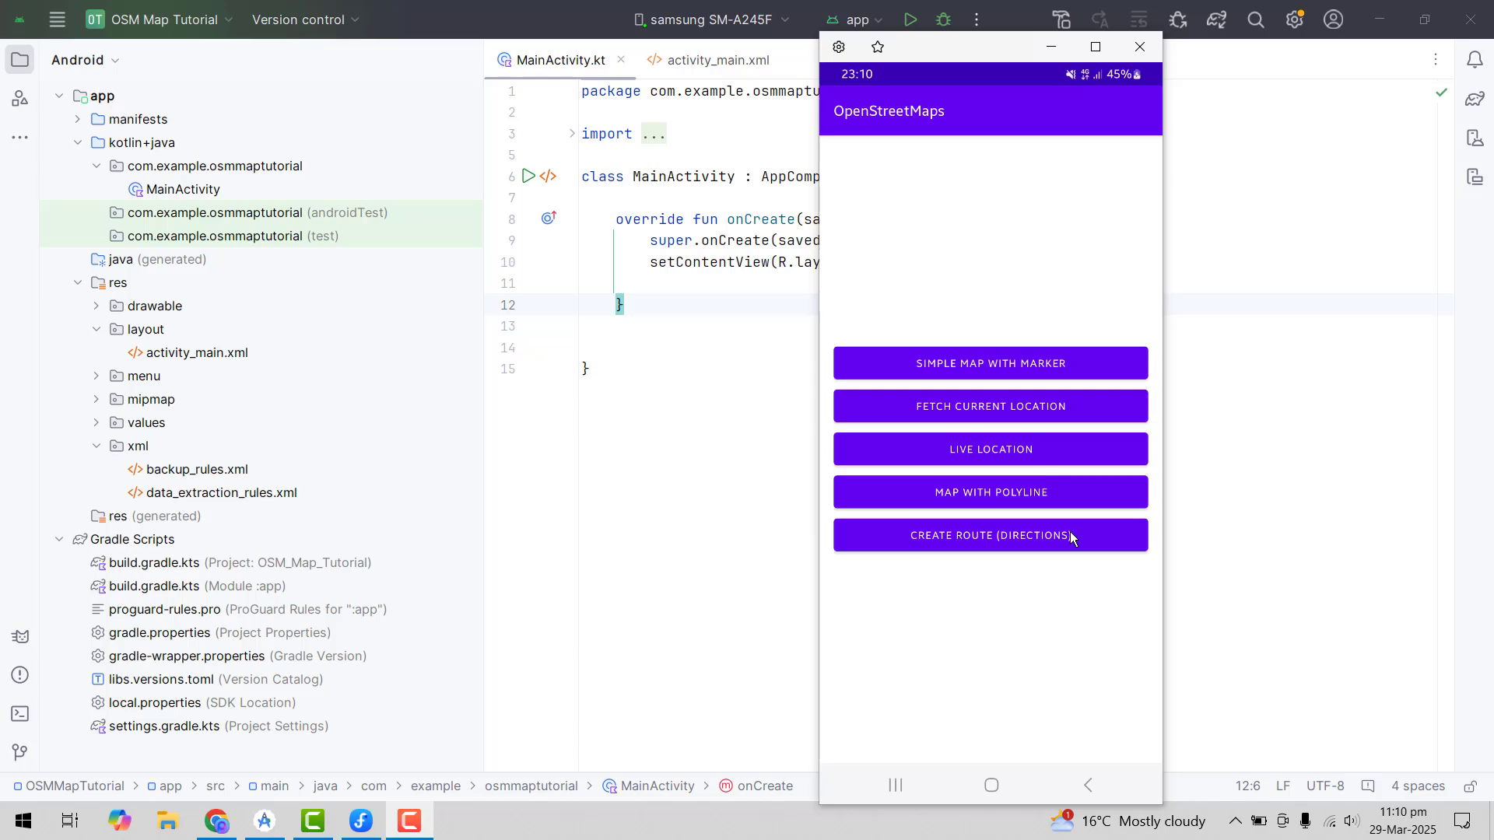
# Relaunch the OpenStreetMaps app and open the Simple Map With Marker demo.
pyautogui.click(1081, 785)
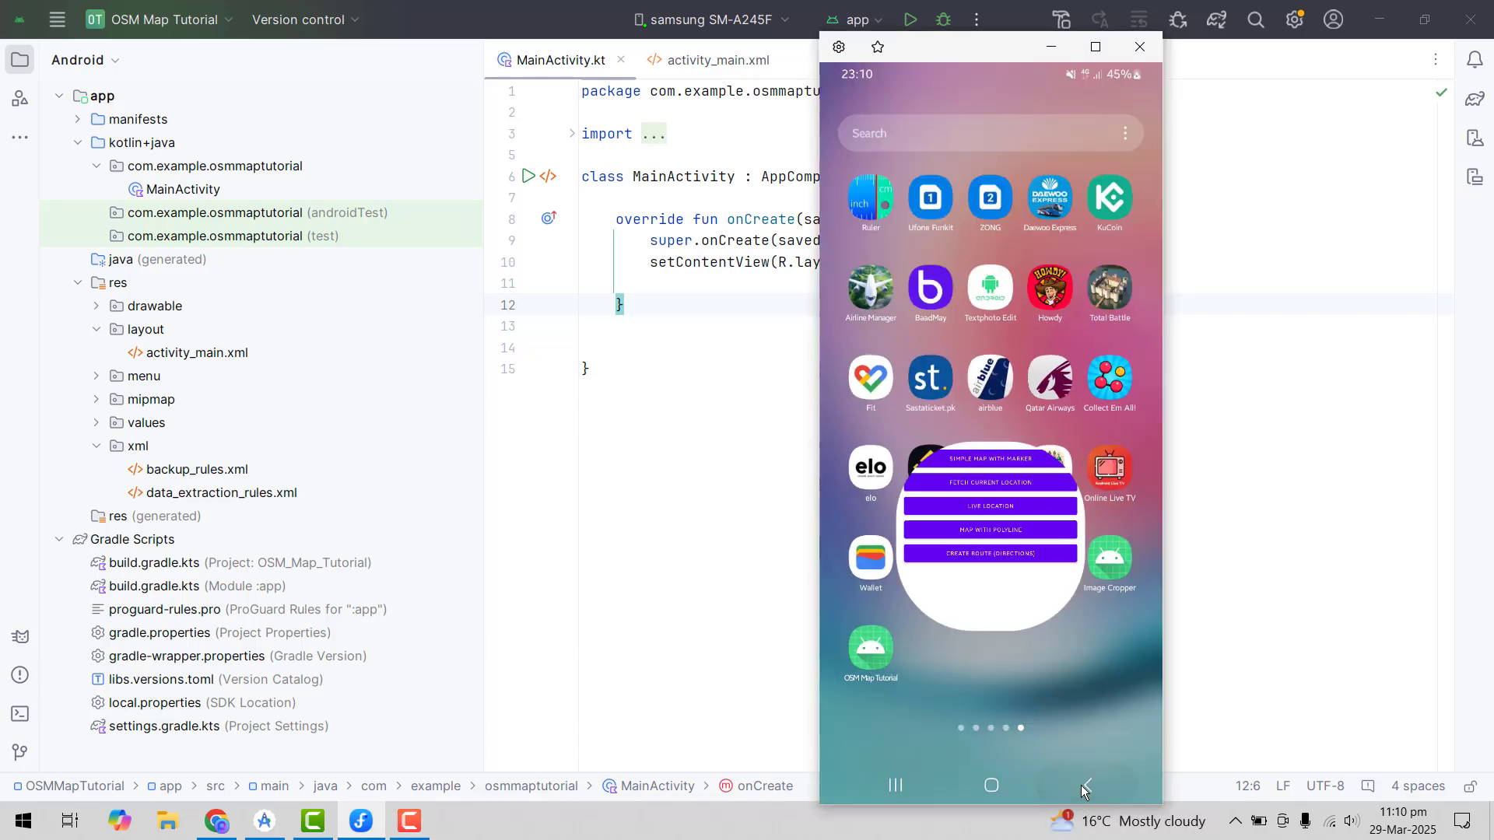
pyautogui.click(988, 556)
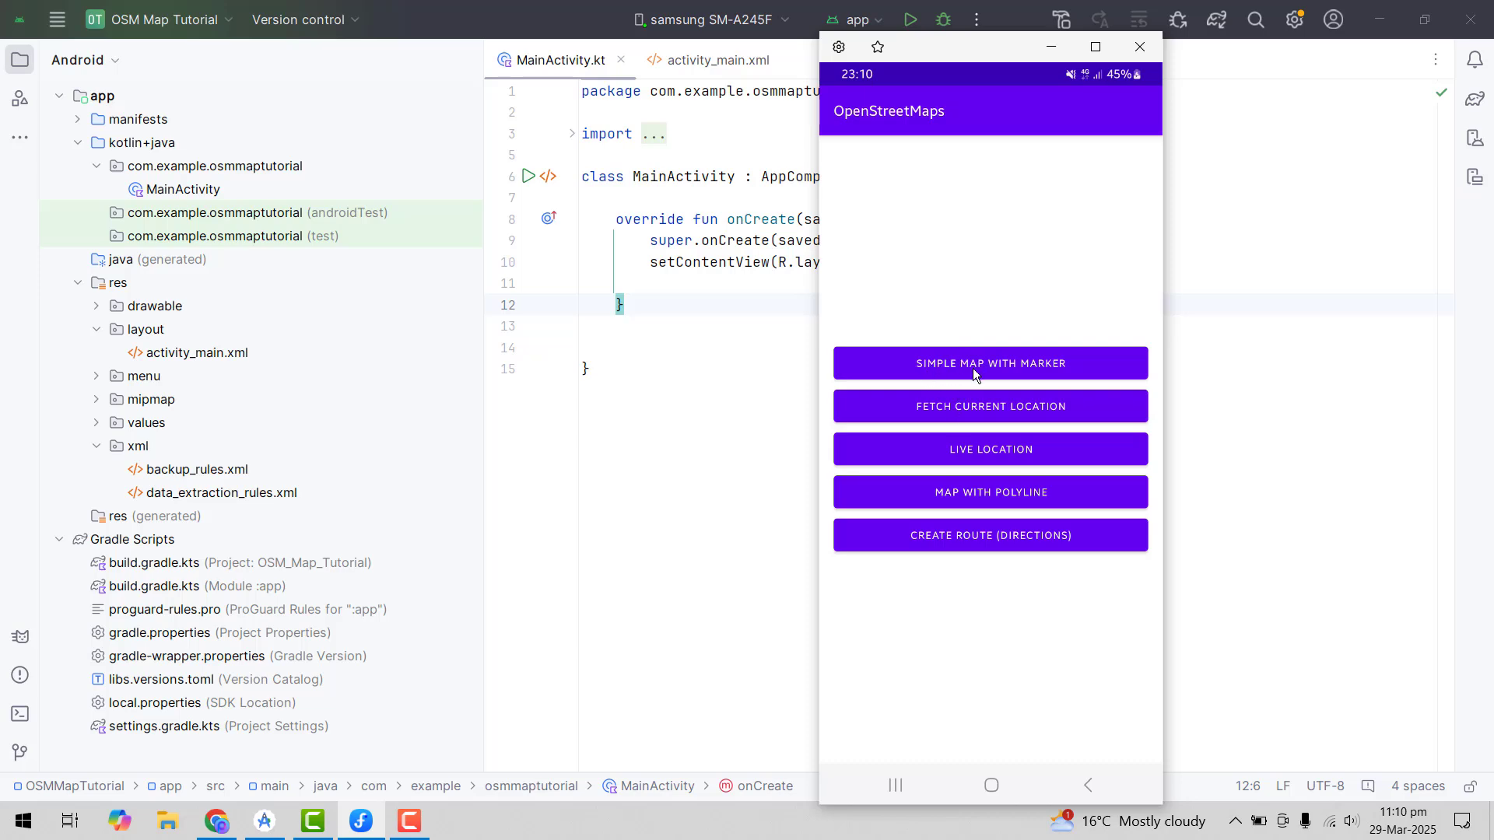
pyautogui.click(973, 370)
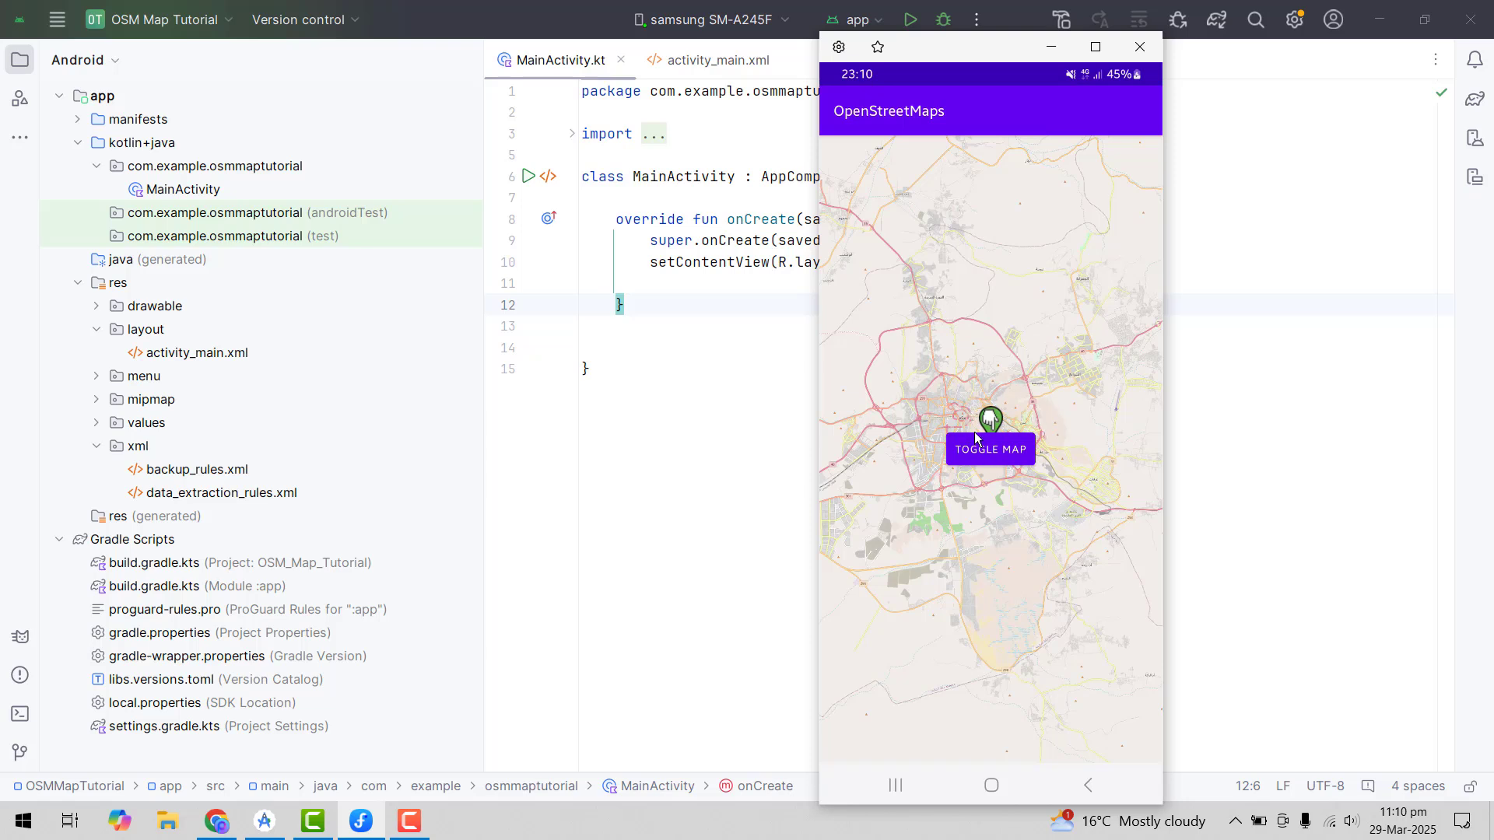
# Switch the marker map to satellite imagery and back to street tiles, then return to the menu.
pyautogui.click(975, 454)
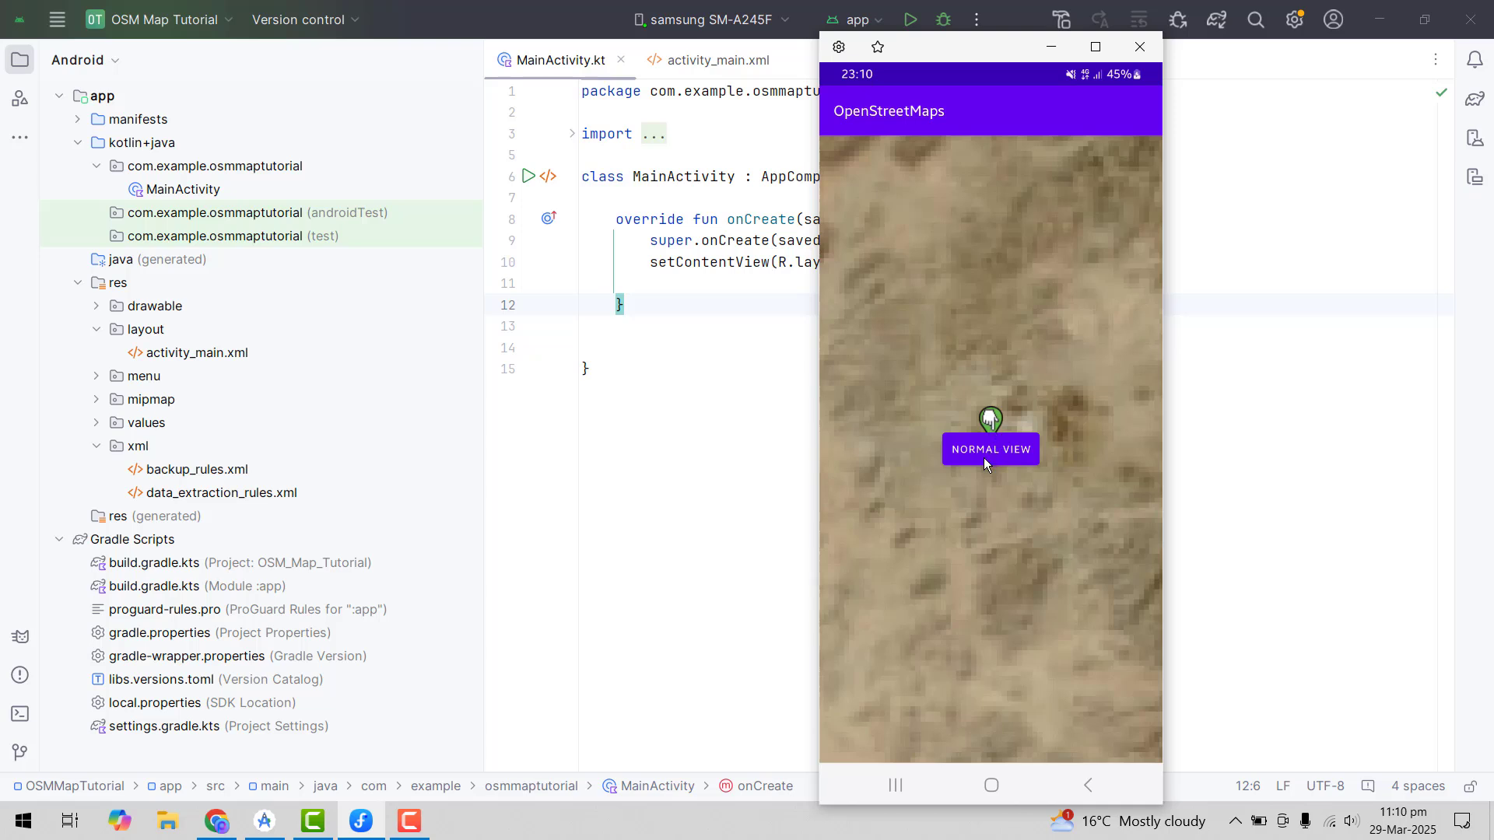
pyautogui.click(984, 458)
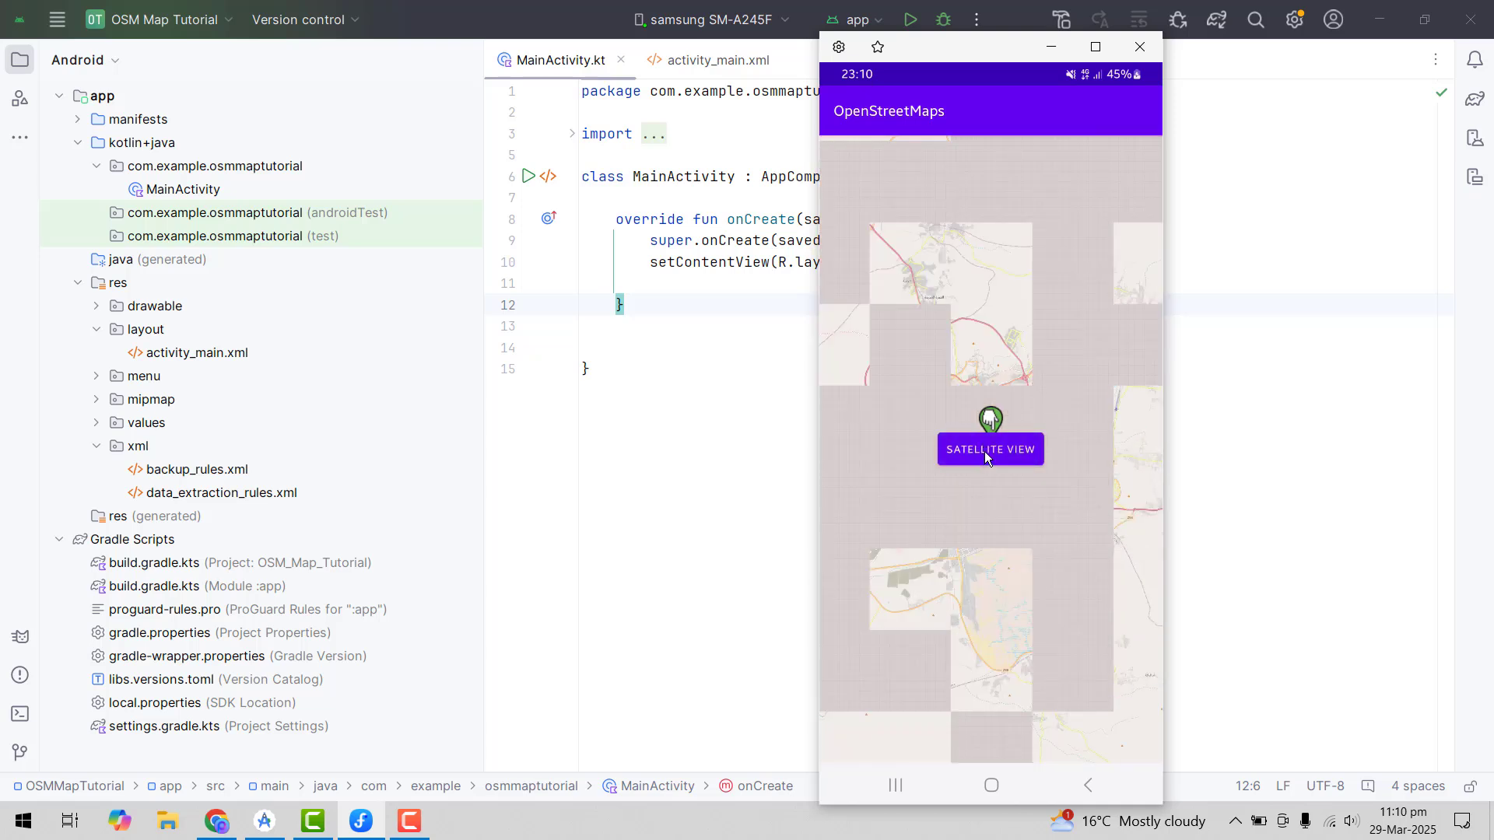
pyautogui.rightClick(985, 451)
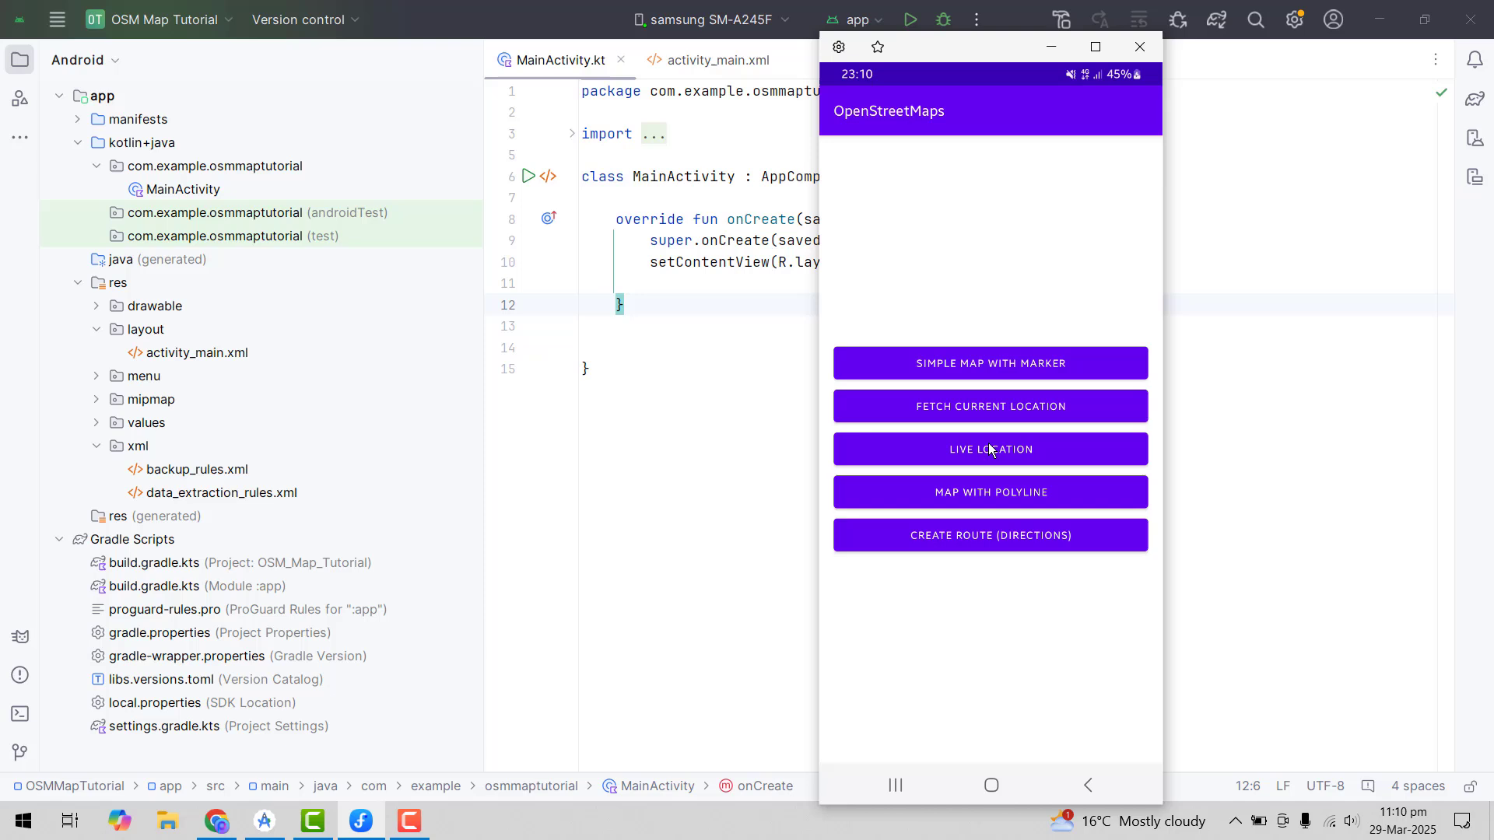
pyautogui.click(989, 450)
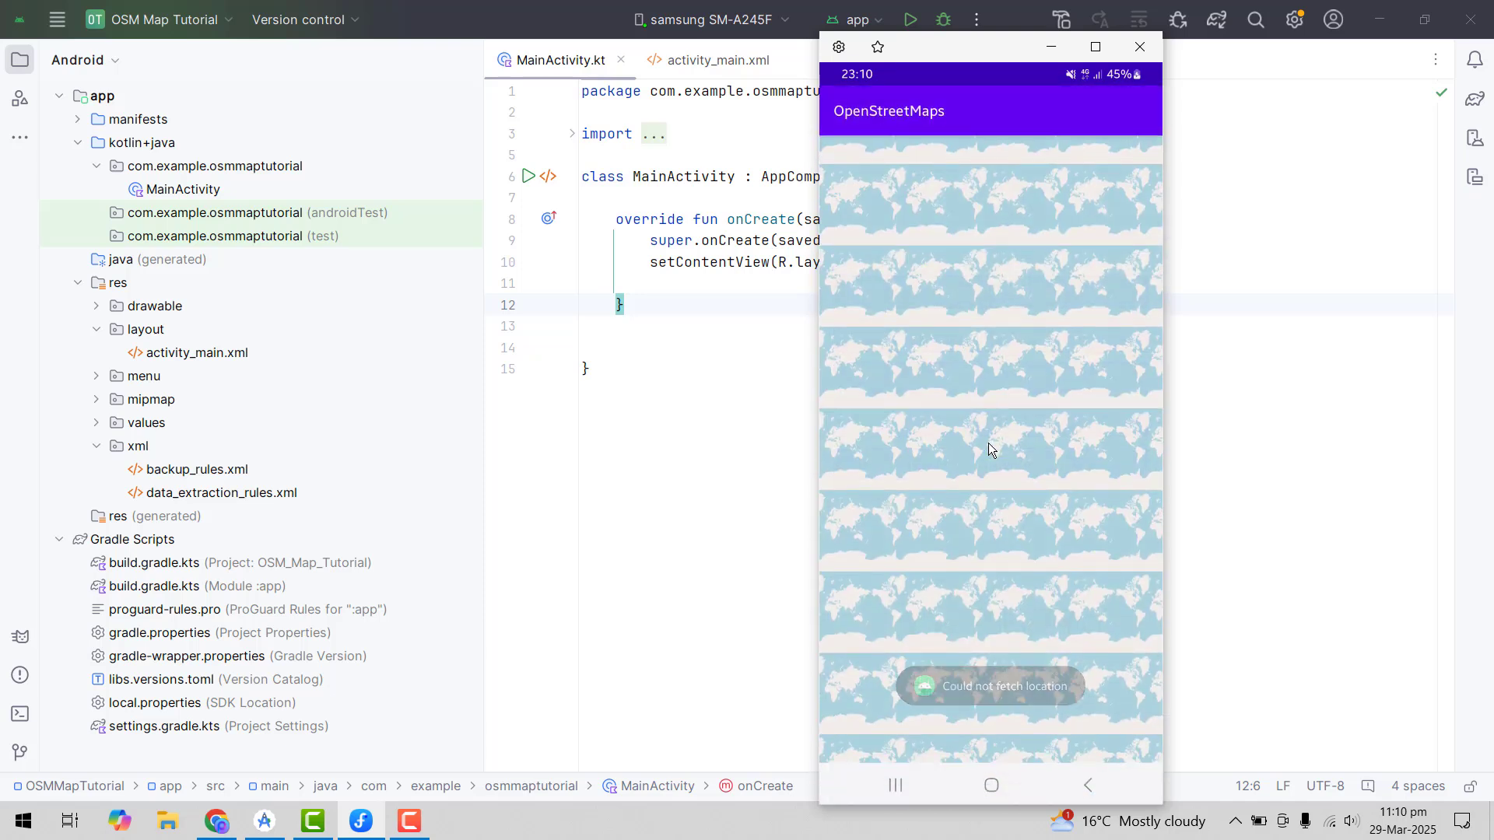
pyautogui.hotkey('alt', 'n')
pyautogui.hotkey('alt', 'n')
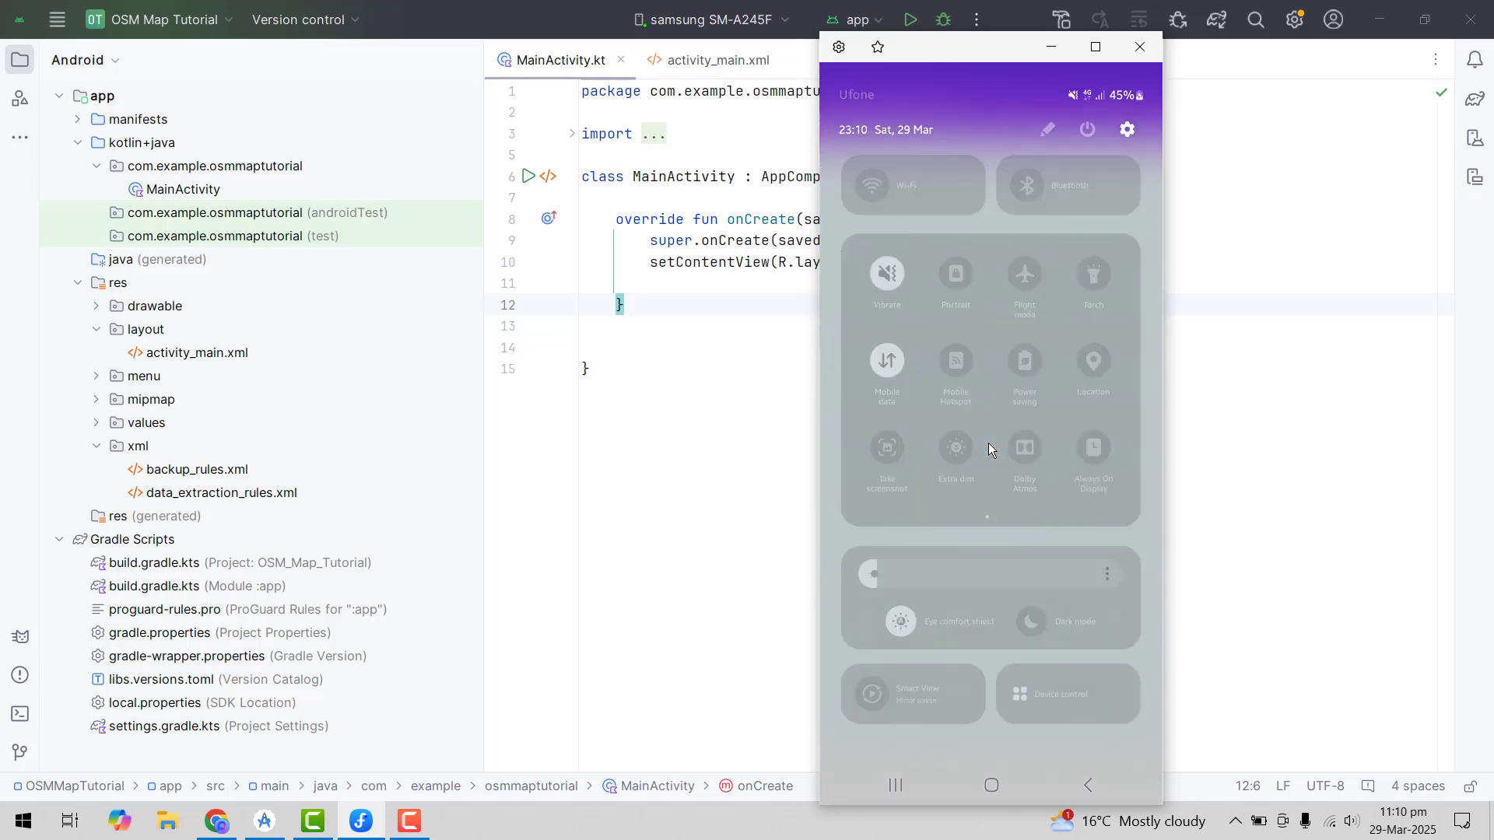
pyautogui.hotkey('alt', 'b')
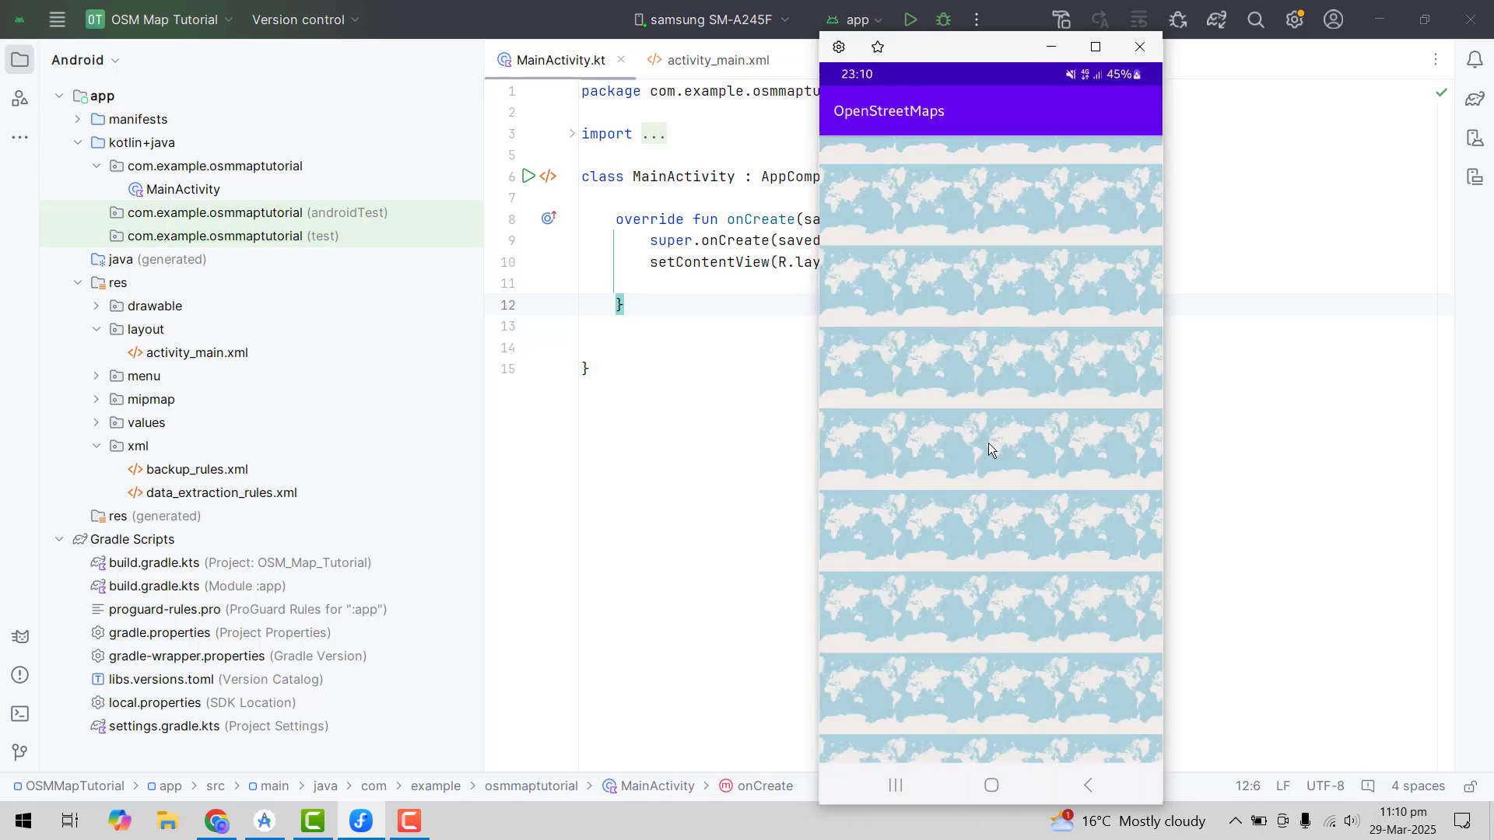
pyautogui.hotkey('alt', 'b')
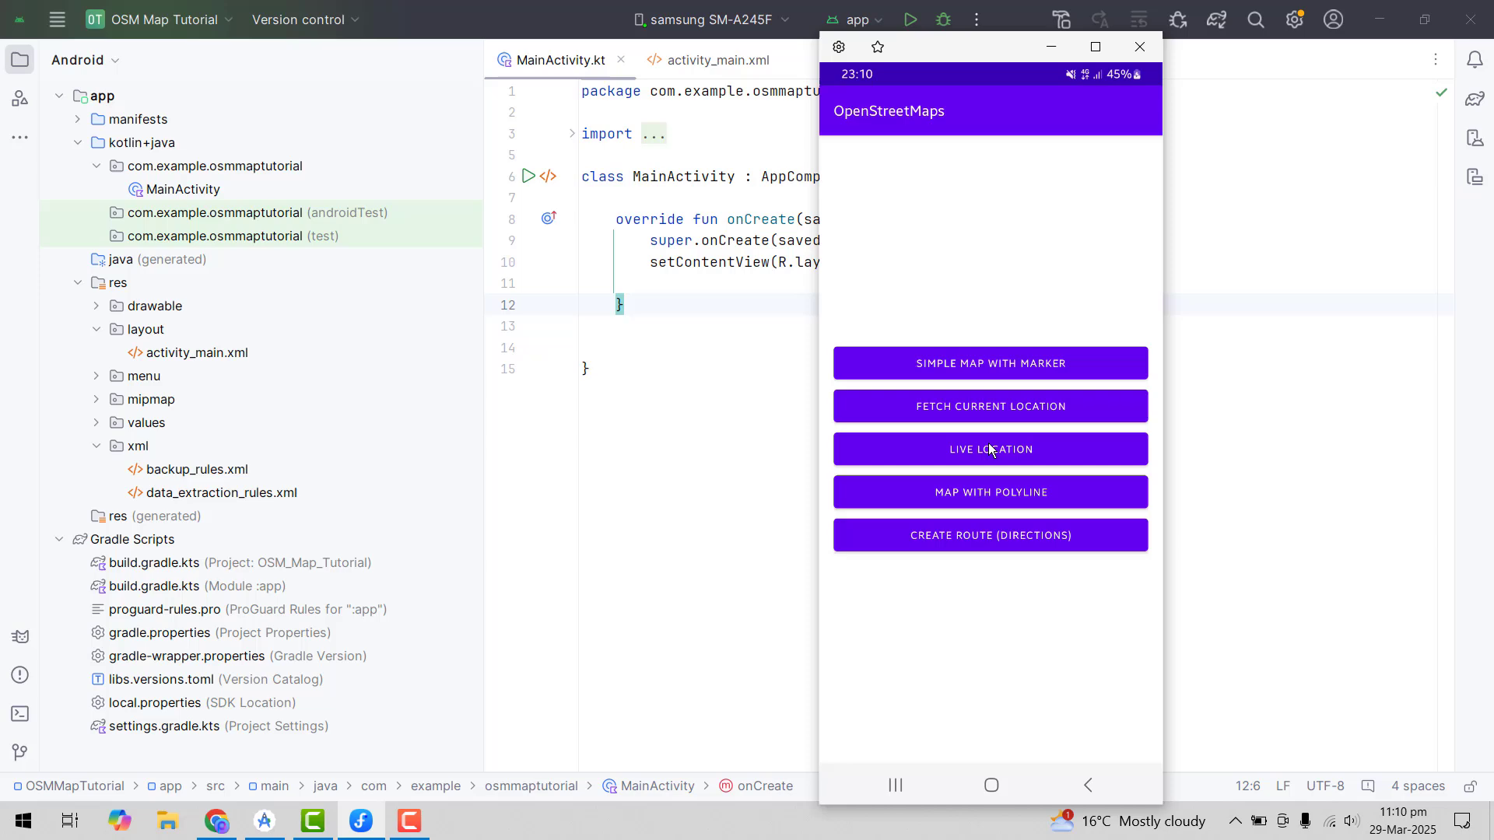
pyautogui.click(989, 451)
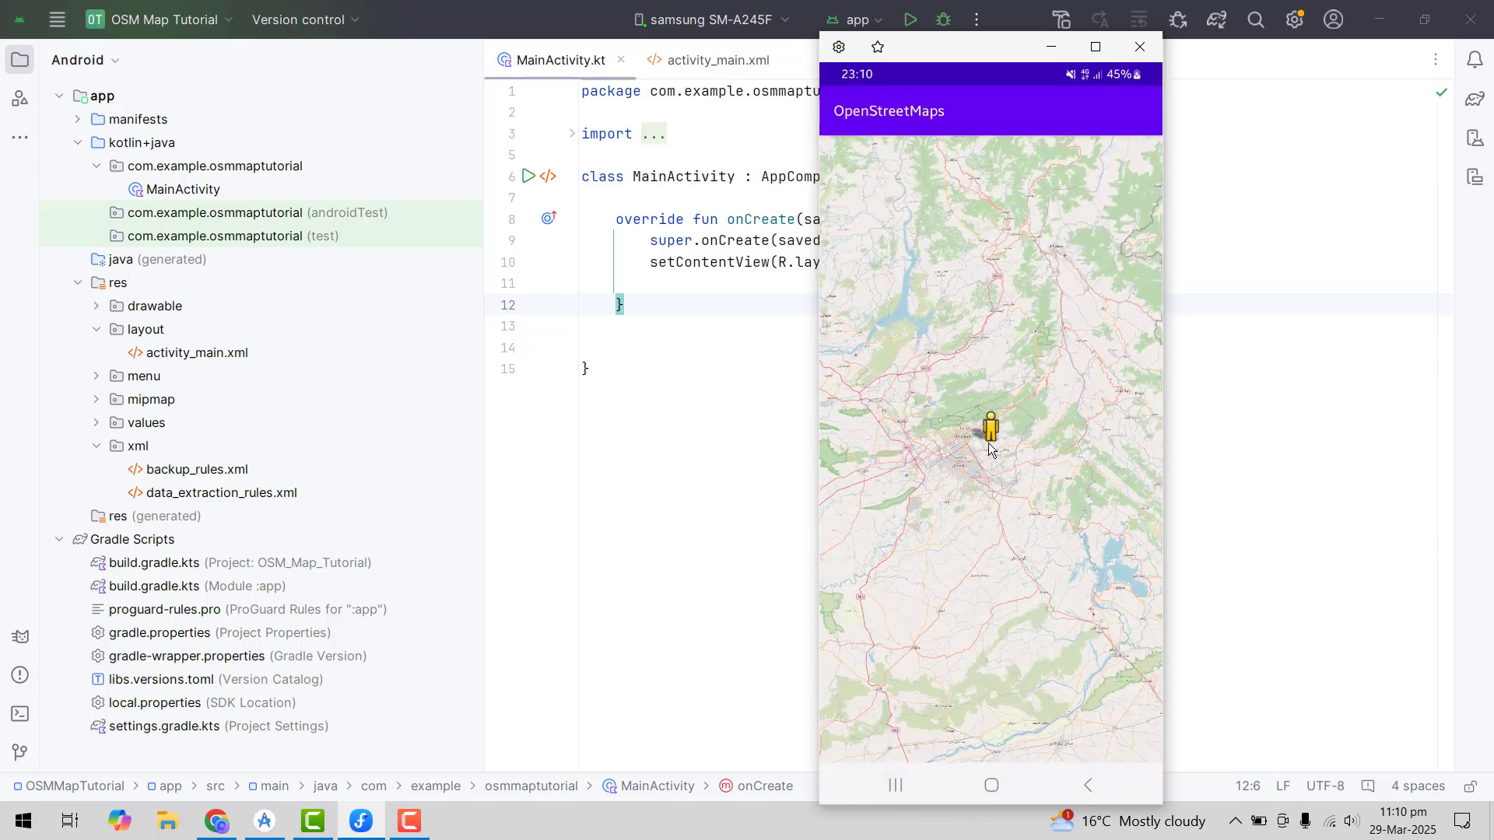
pyautogui.scroll(-2, 990, 450)
pyautogui.click(990, 450)
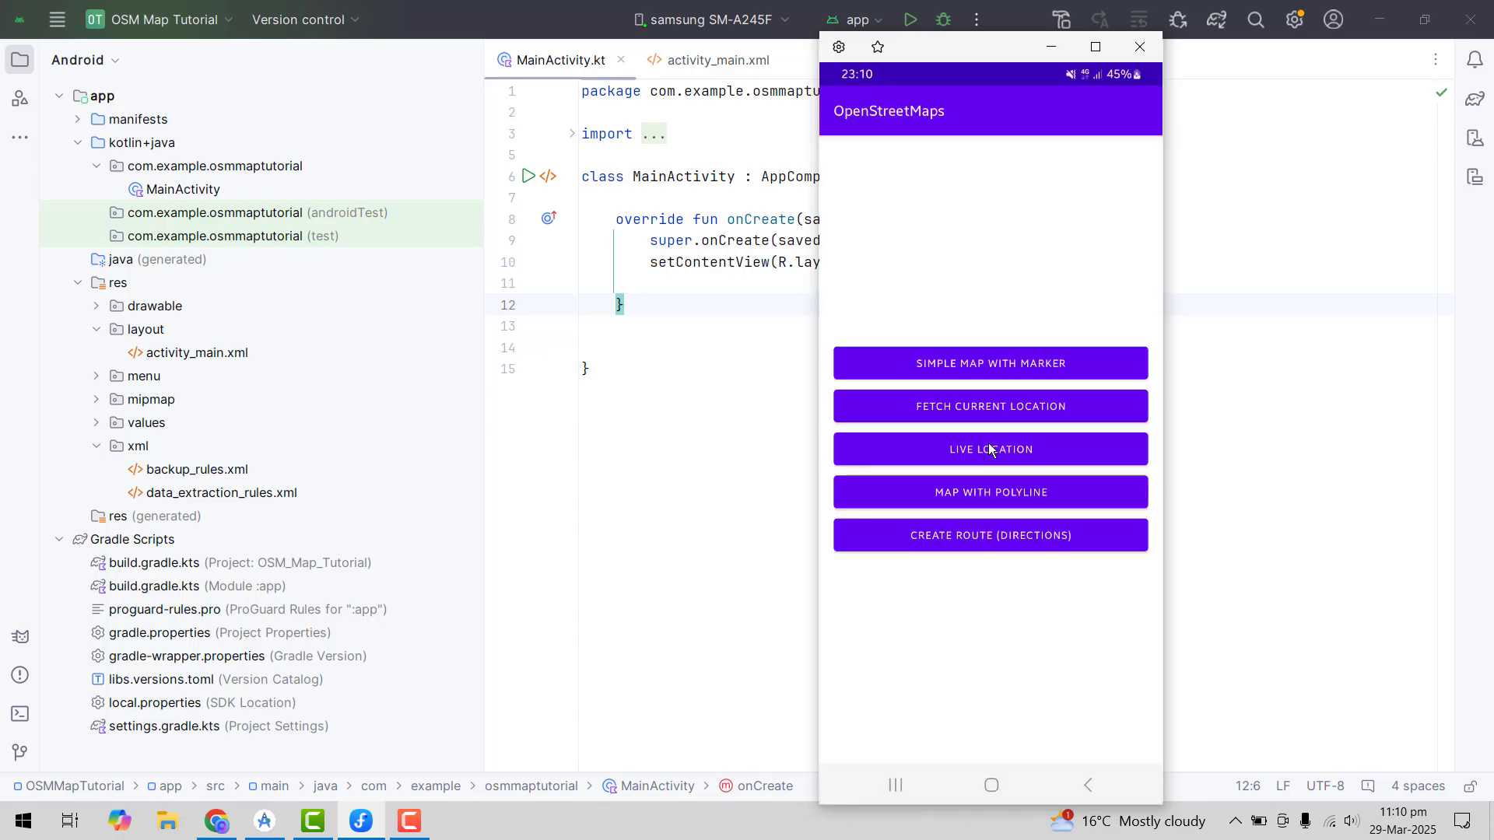
# Open the Live Location map and decline the location accuracy prompt with 'No, thanks'.
pyautogui.click(988, 450)
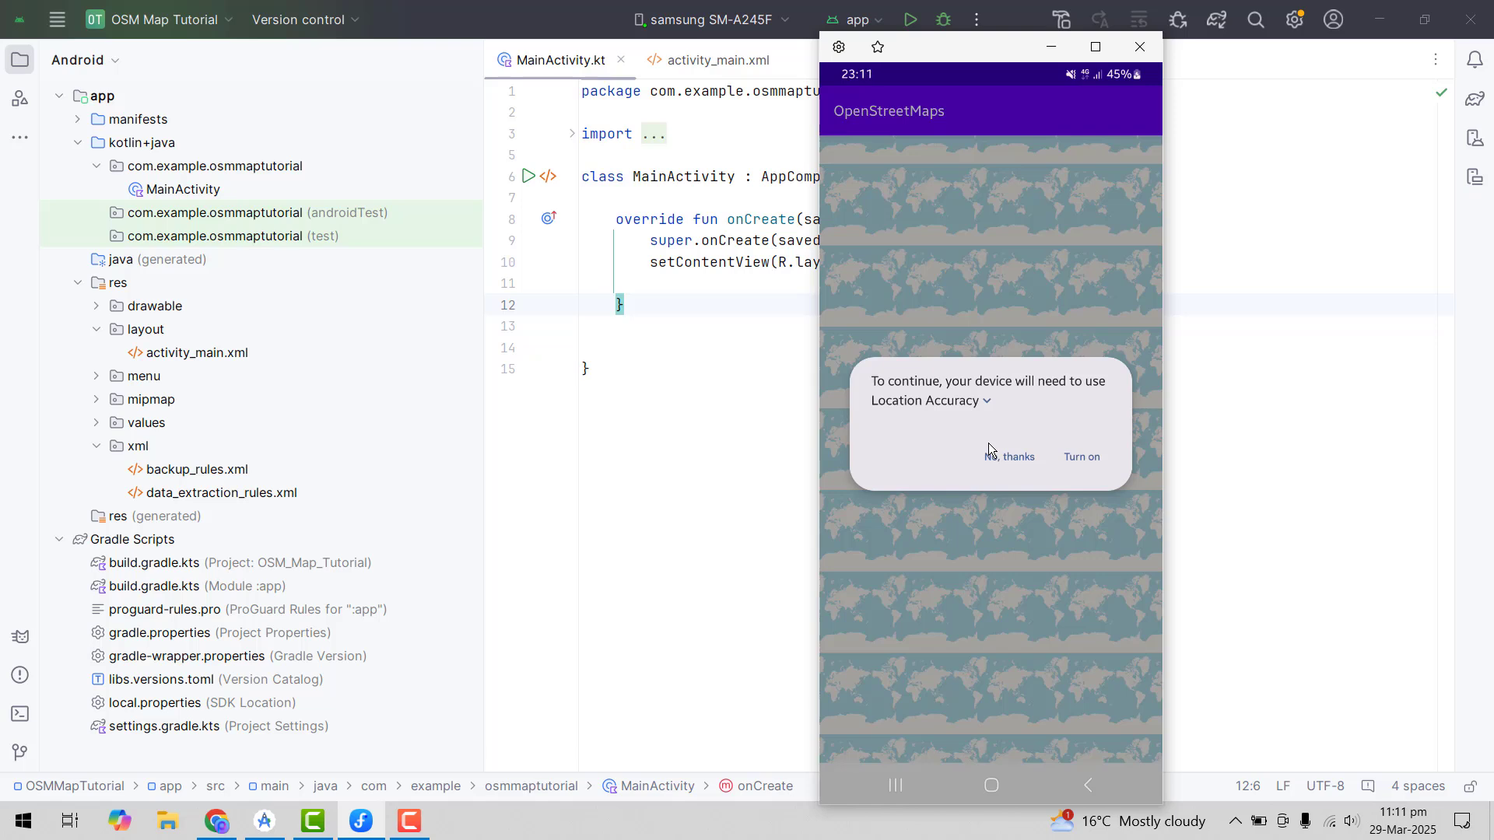
pyautogui.click(988, 445)
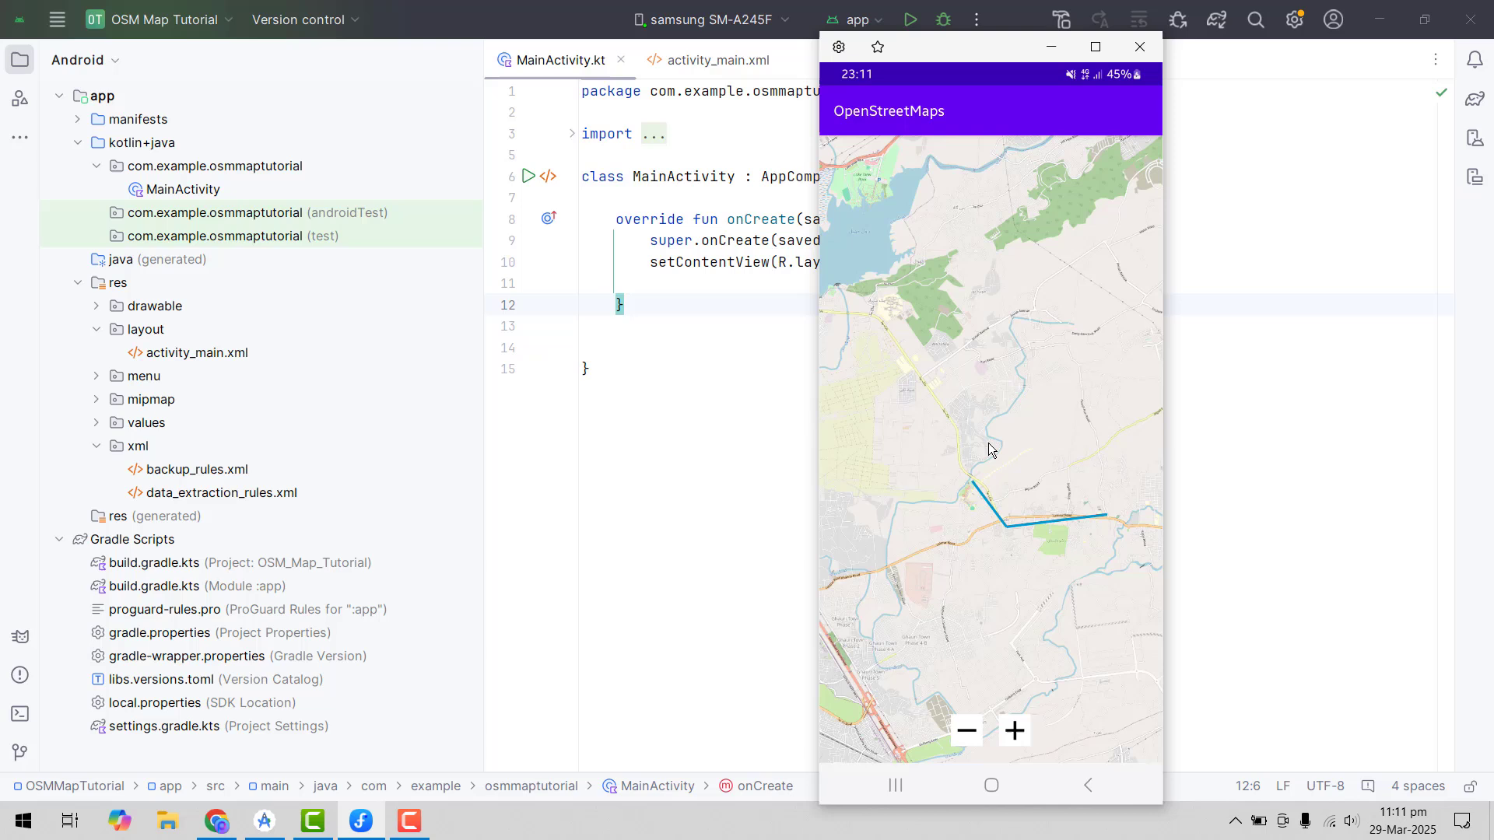
# Go back from the live location map to the OpenStreetMaps demo menu.
pyautogui.press('Escape')
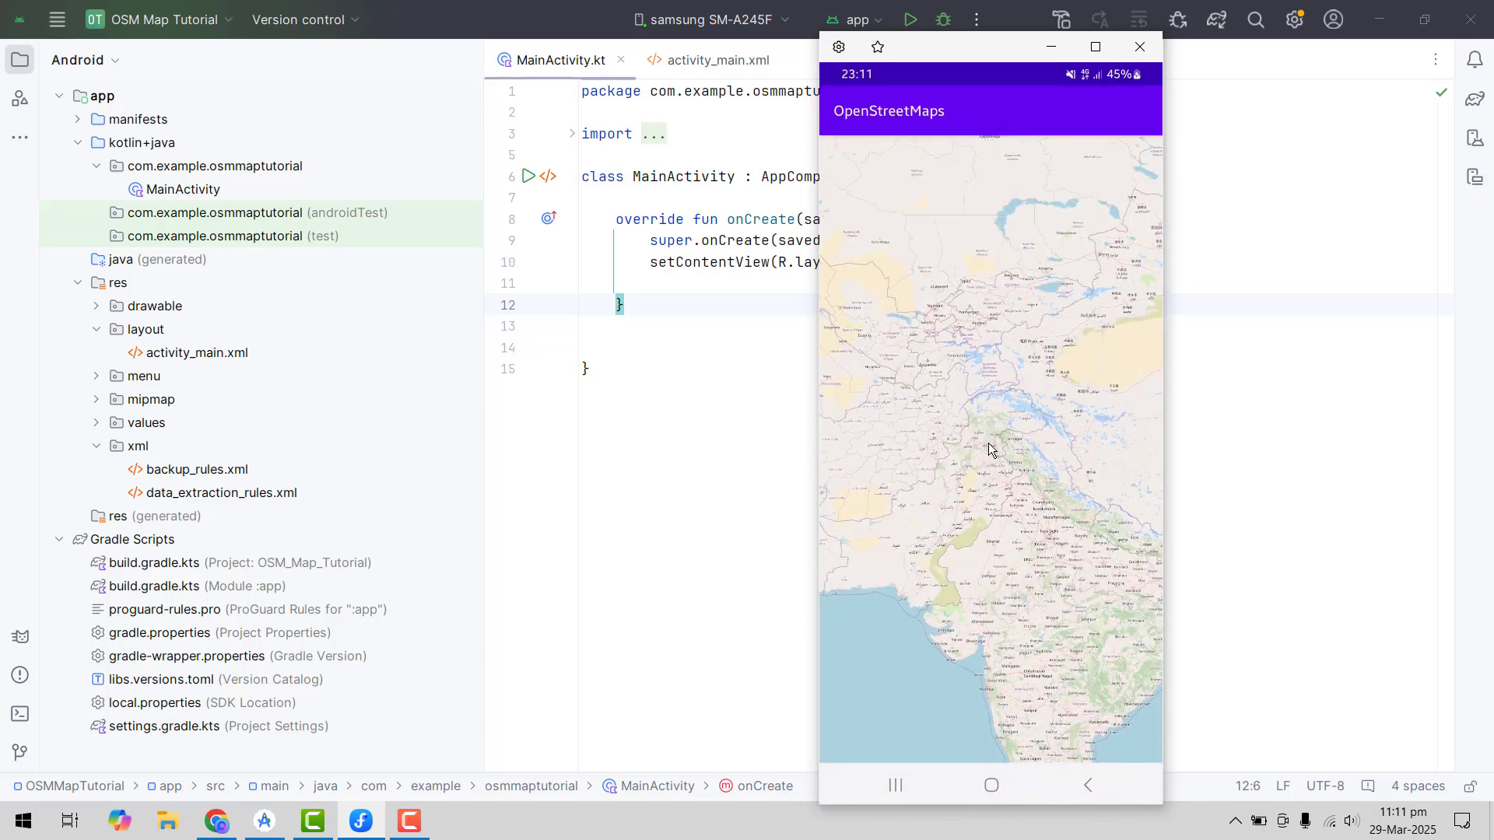
pyautogui.scroll(4, 989, 442)
pyautogui.scroll(1, 989, 442)
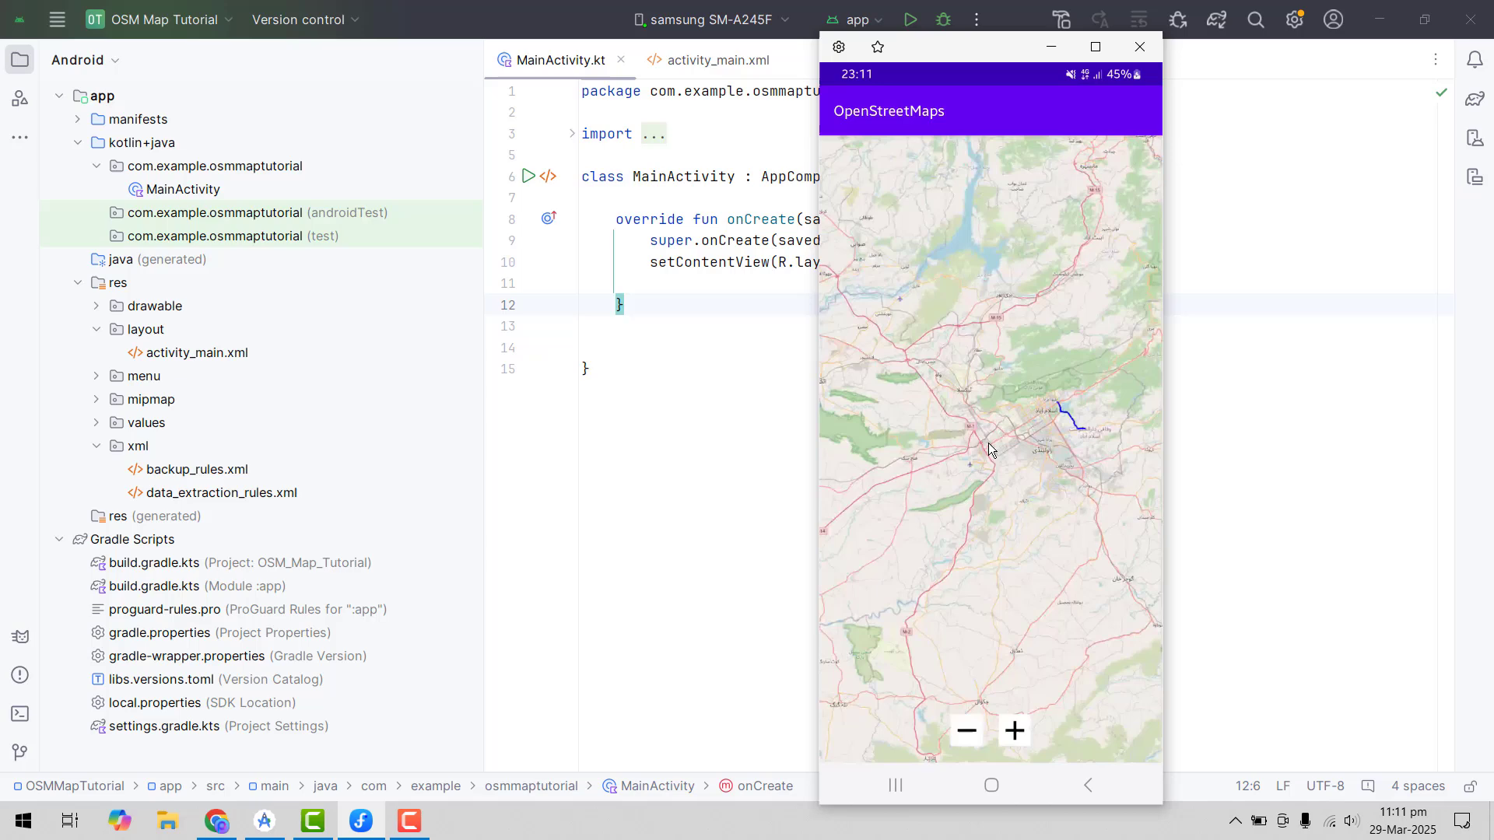
pyautogui.scroll(1, 988, 443)
pyautogui.scroll(1, 988, 443)
pyautogui.scroll(1, 988, 442)
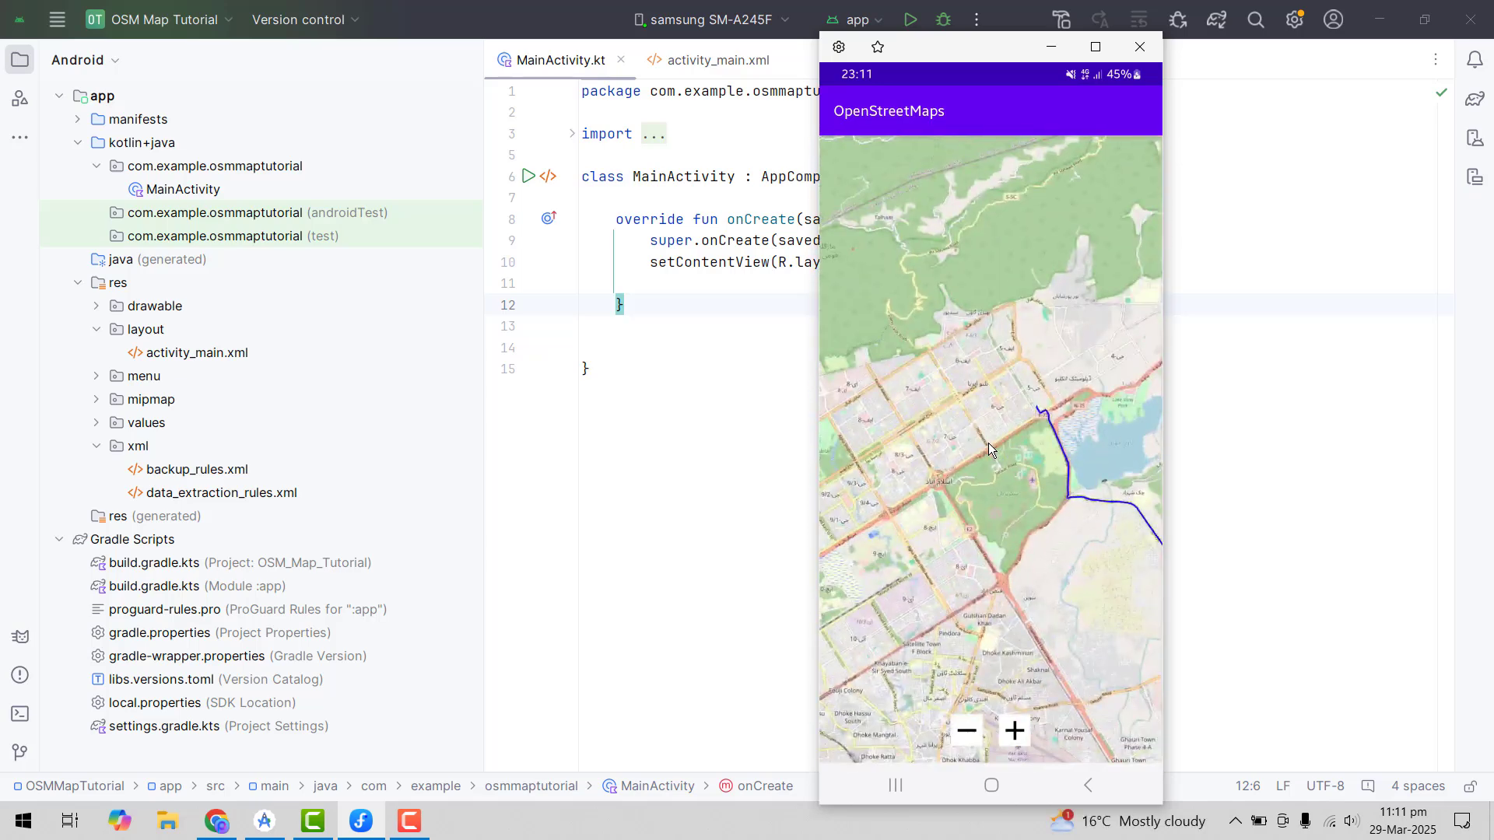